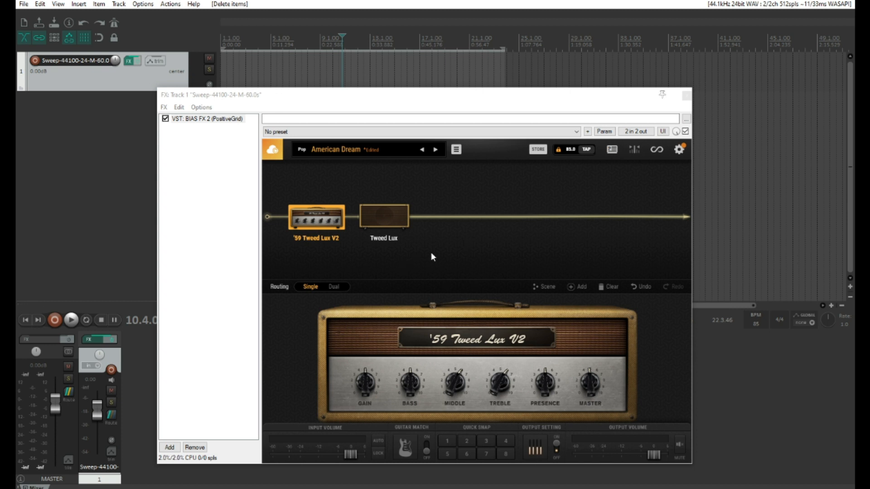
# - Toggle the '59 Tweed Lux V2 amp's bypass off and on to compare its sound
pyautogui.click(337, 190)
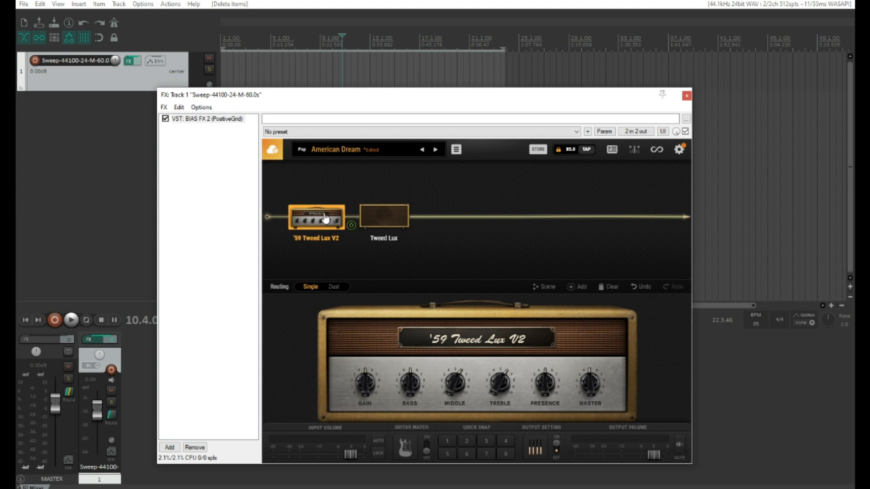
pyautogui.click(351, 225)
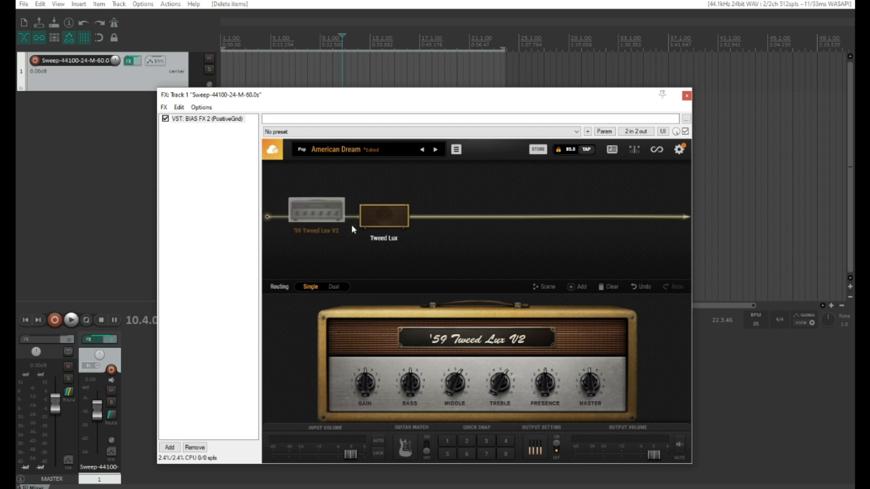
pyautogui.click(352, 224)
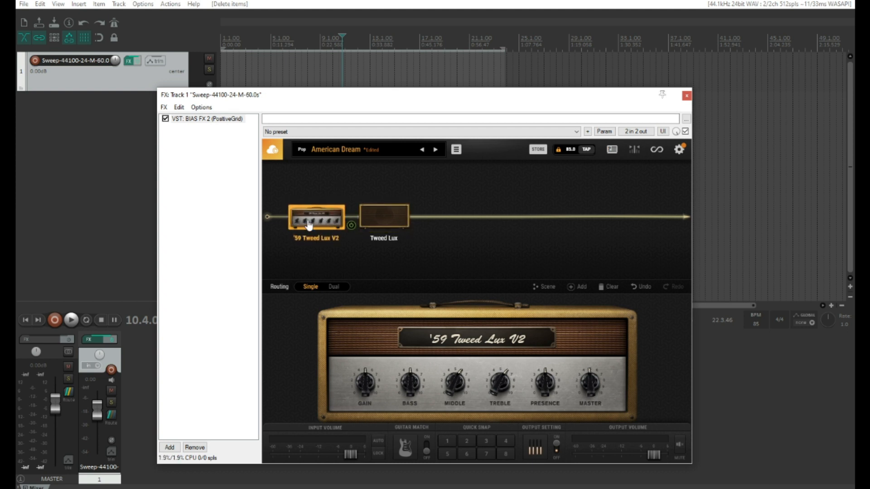
pyautogui.click(352, 225)
# - Show the Tweed Lux cab's mic settings, leaving the '59 Tweed Lux V2 amp switched on
pyautogui.click(381, 223)
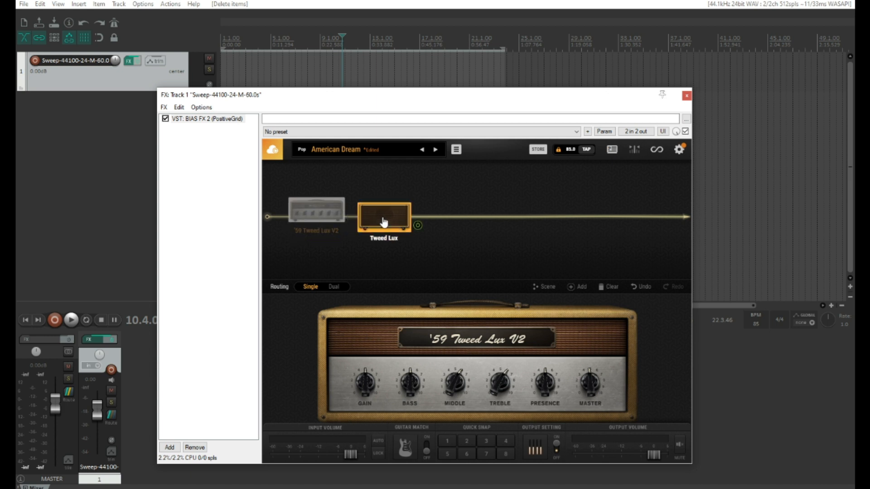
pyautogui.click(338, 218)
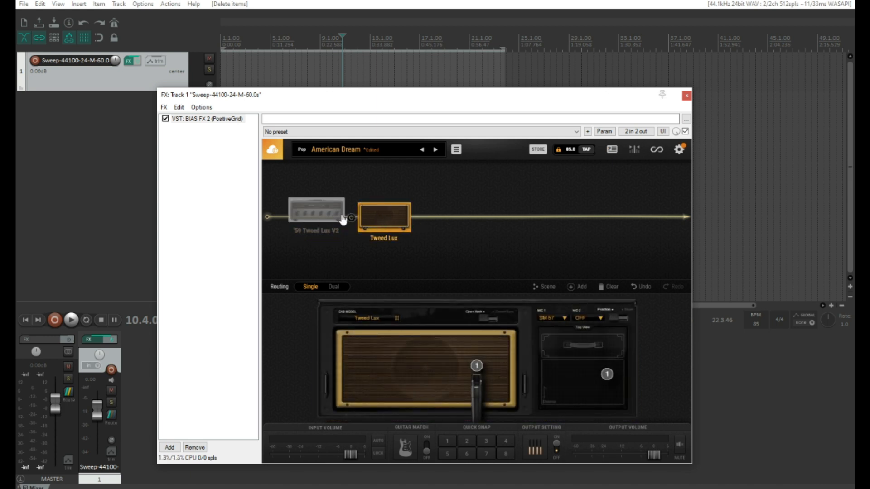
pyautogui.click(351, 225)
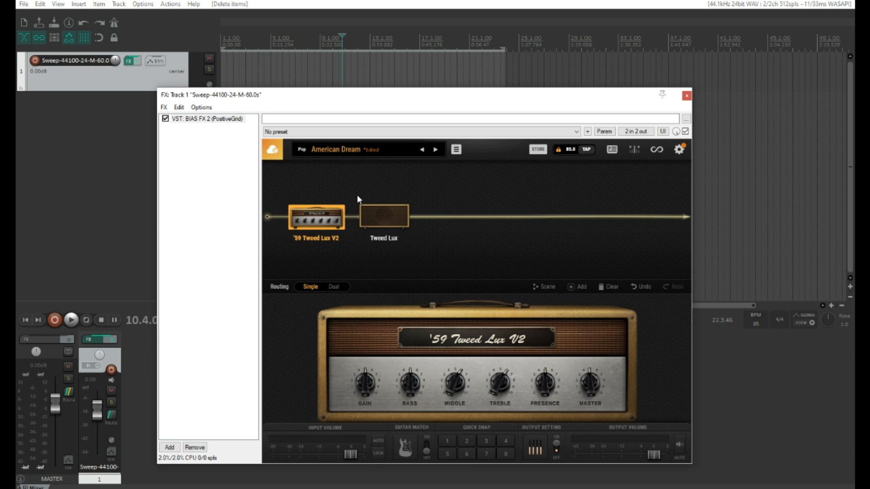
pyautogui.moveTo(326, 230)
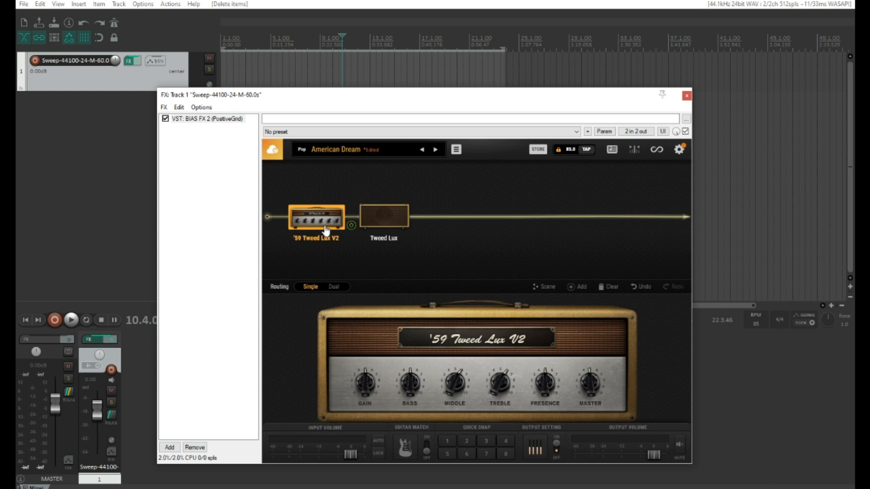
pyautogui.click(351, 226)
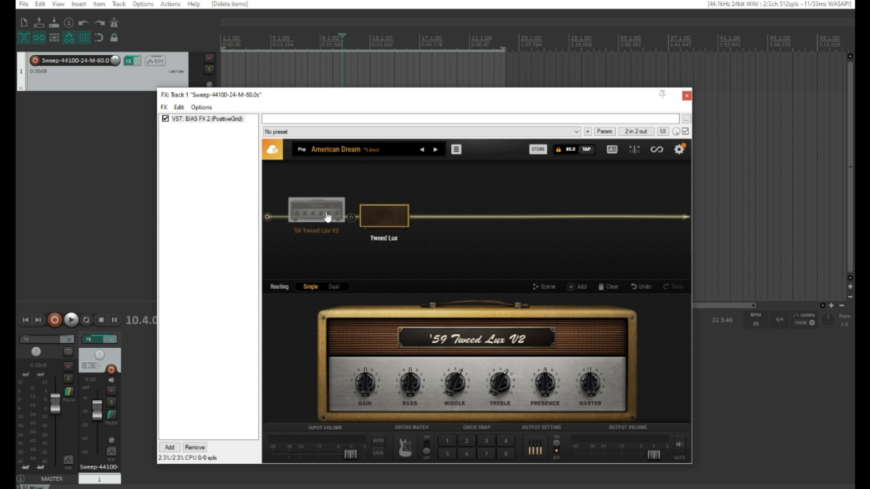
pyautogui.click(384, 218)
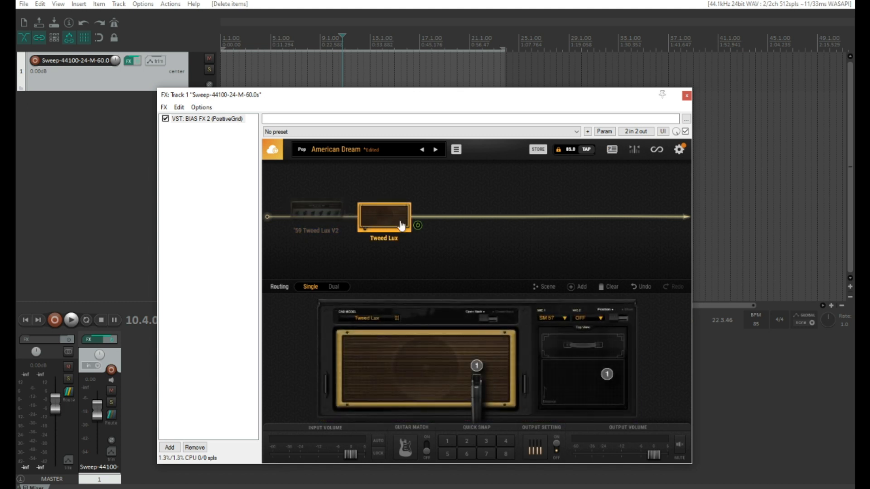
pyautogui.click(350, 221)
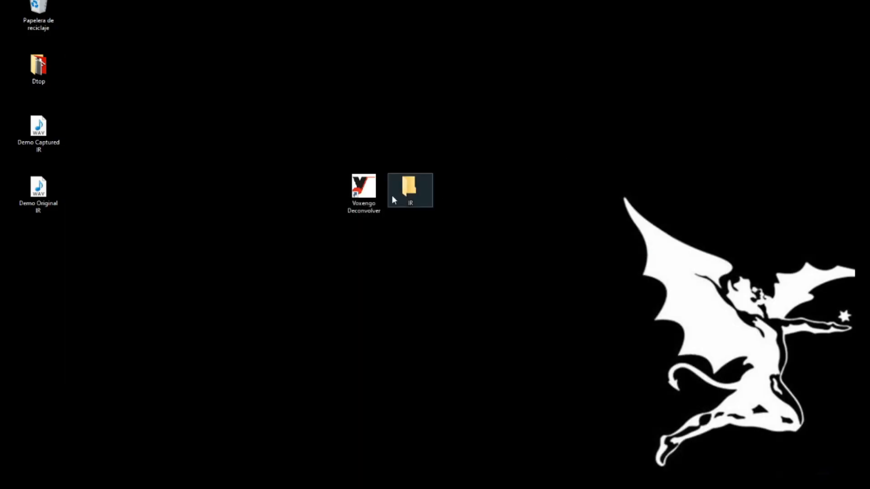
# - Start Voxengo Deconvolver's test tone generator with 24-bit output depth
pyautogui.doubleClick(366, 189)
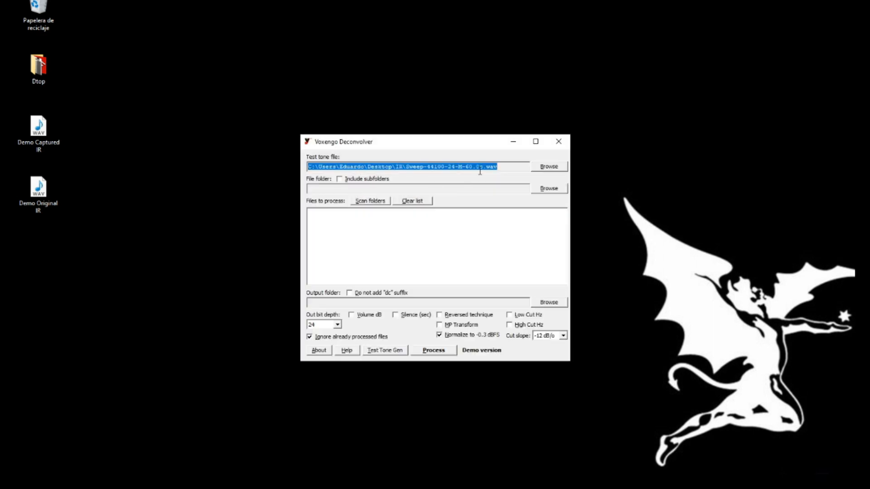
pyautogui.click(517, 167)
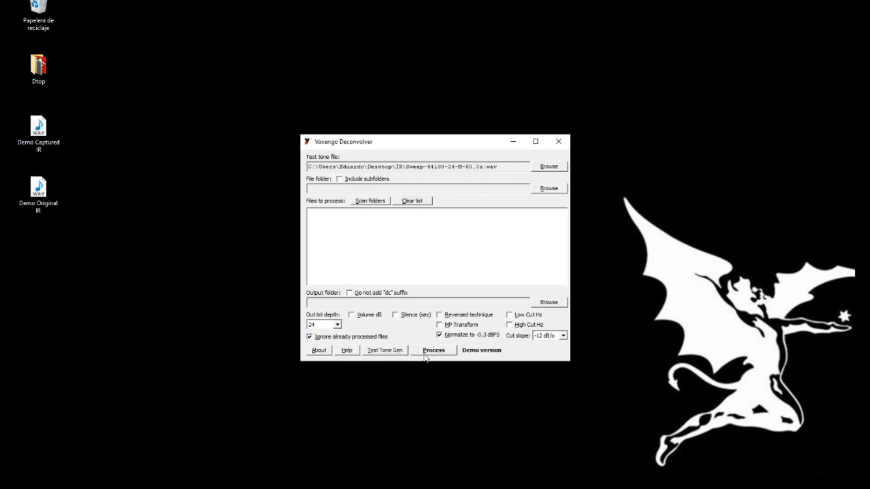
pyautogui.click(385, 350)
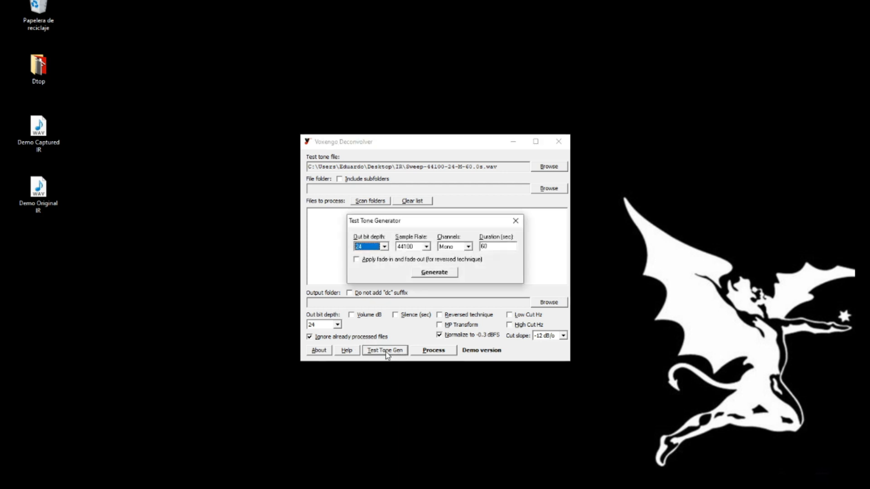
pyautogui.click(383, 247)
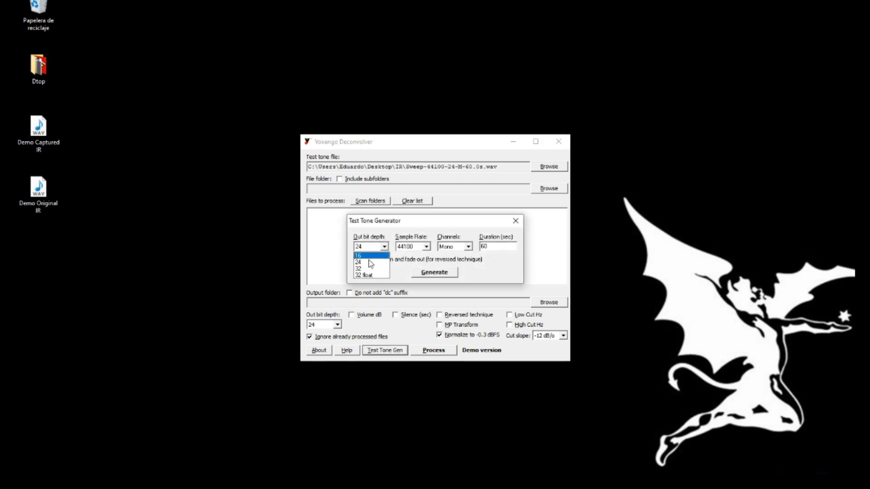
pyautogui.click(369, 263)
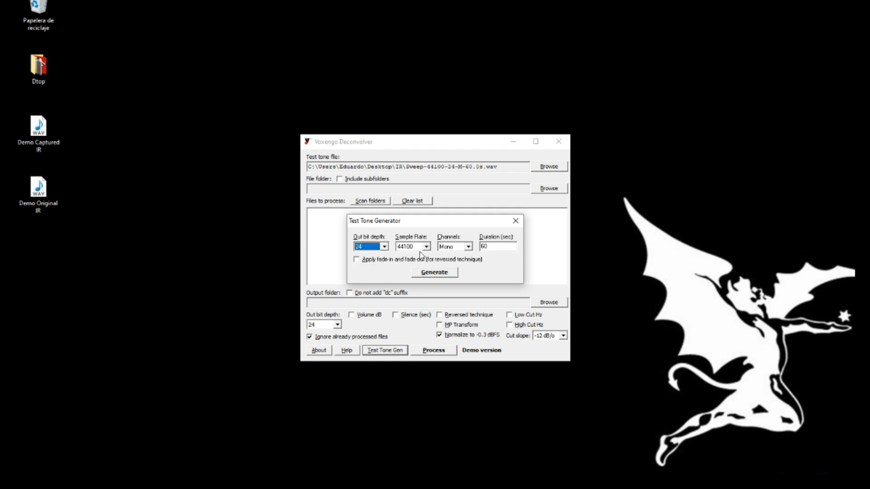
pyautogui.click(382, 488)
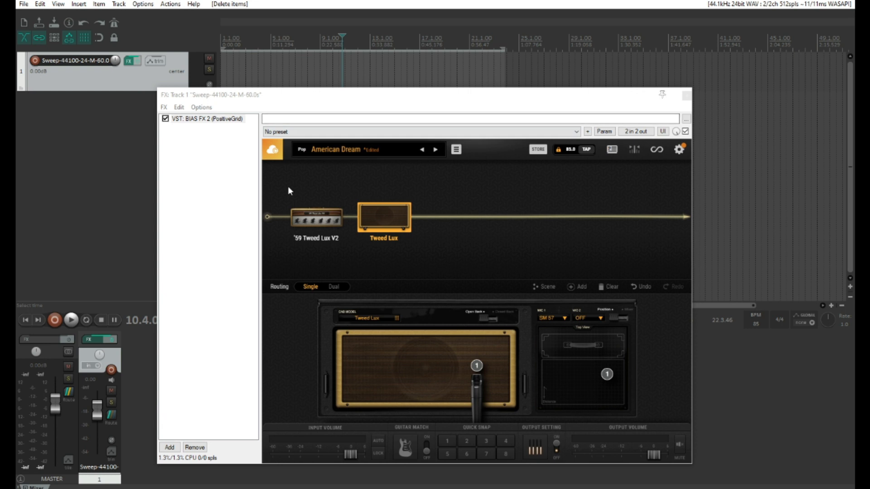
pyautogui.click(407, 488)
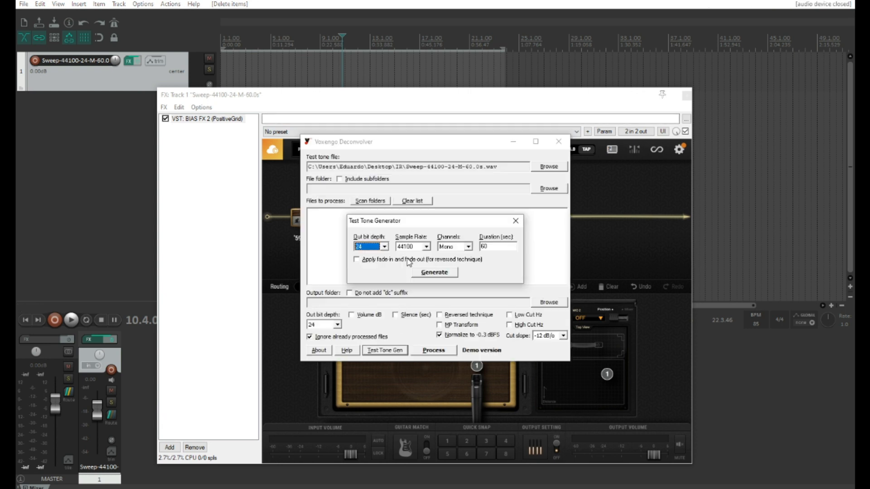
# - Generate a 60-second sweep and save it as Sweep-44100-24-M-60.0s in the IR folder
pyautogui.click(502, 249)
pyautogui.click(439, 273)
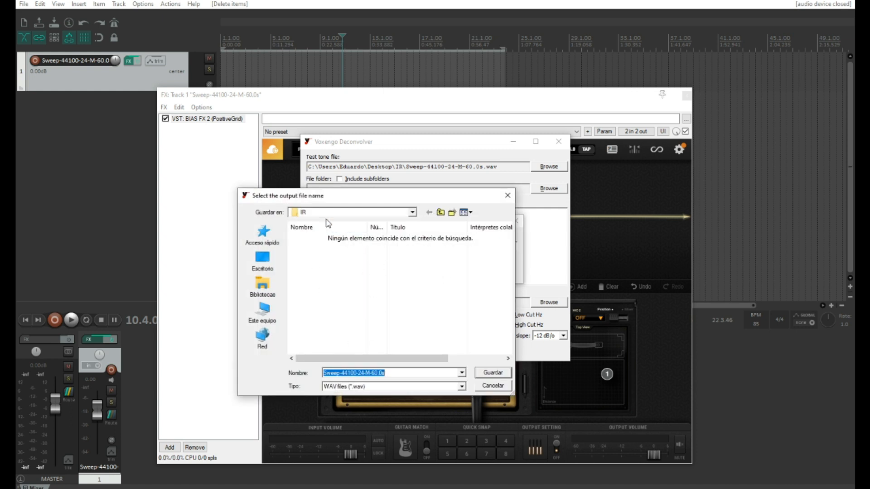
pyautogui.click(493, 373)
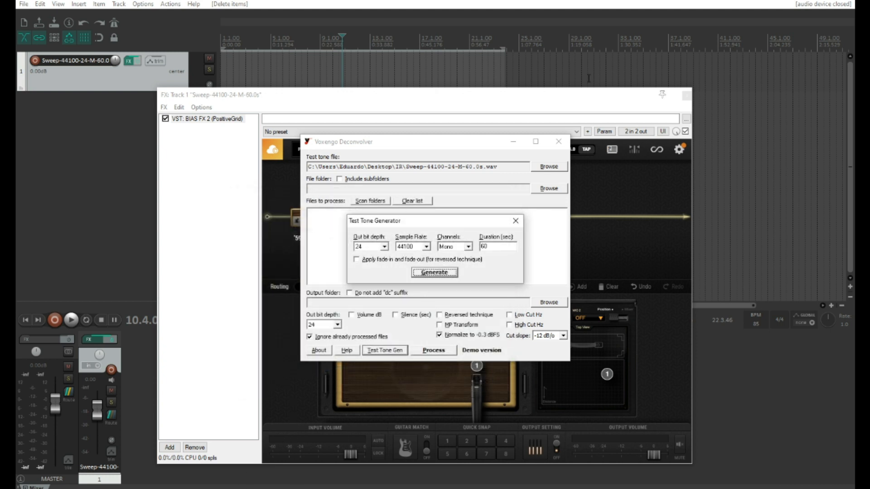
pyautogui.click(247, 488)
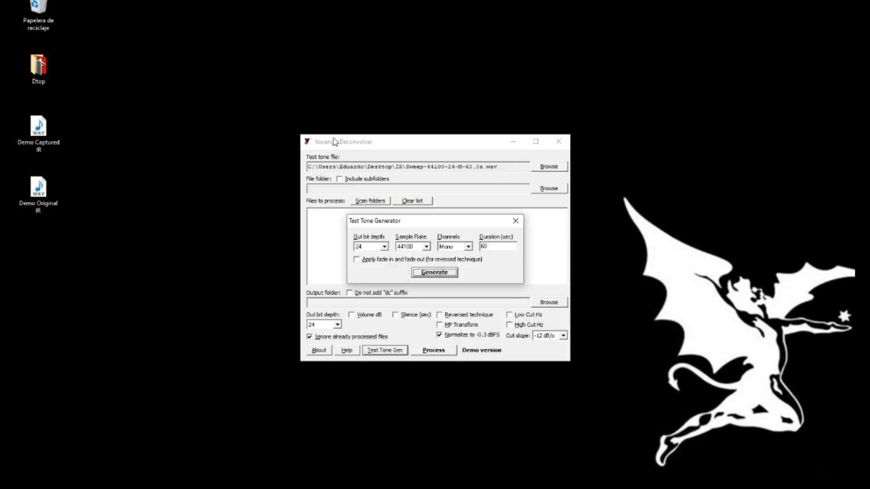
# - Close Deconvolver, open the IR folder, and drag Sweep-44100-24-M-60.0s toward REAPER
pyautogui.click(515, 221)
pyautogui.click(558, 142)
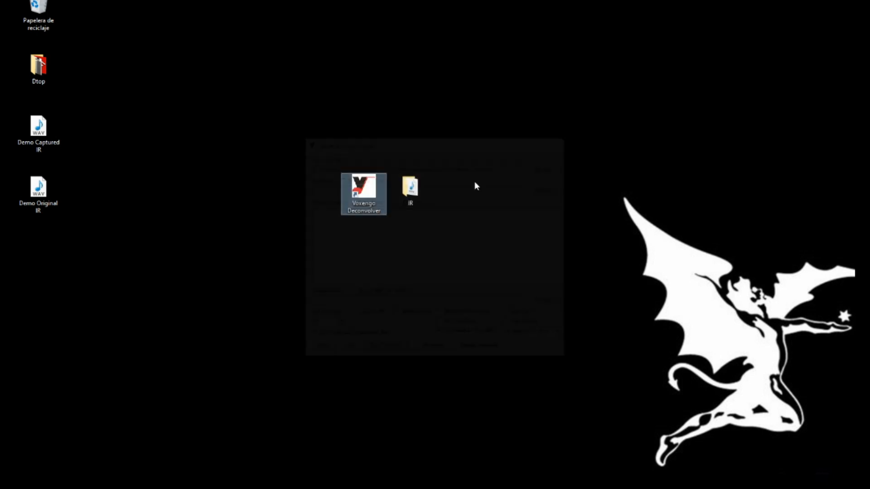
pyautogui.doubleClick(404, 185)
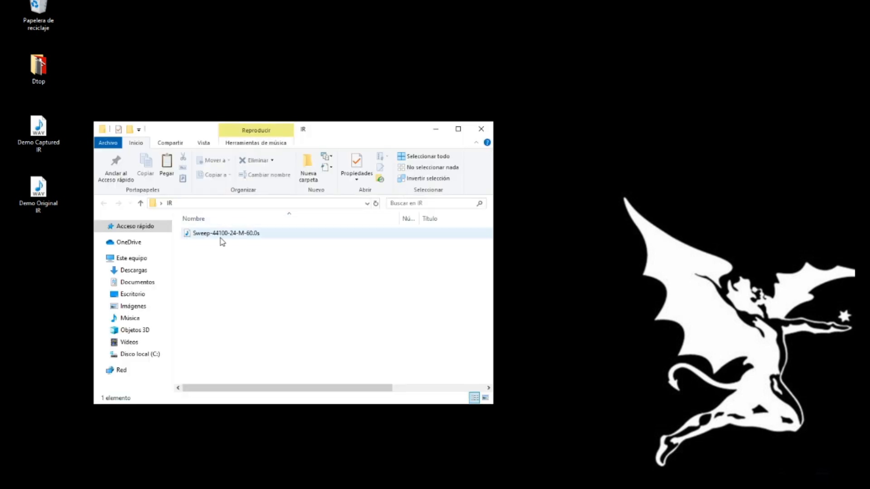
pyautogui.click(257, 237)
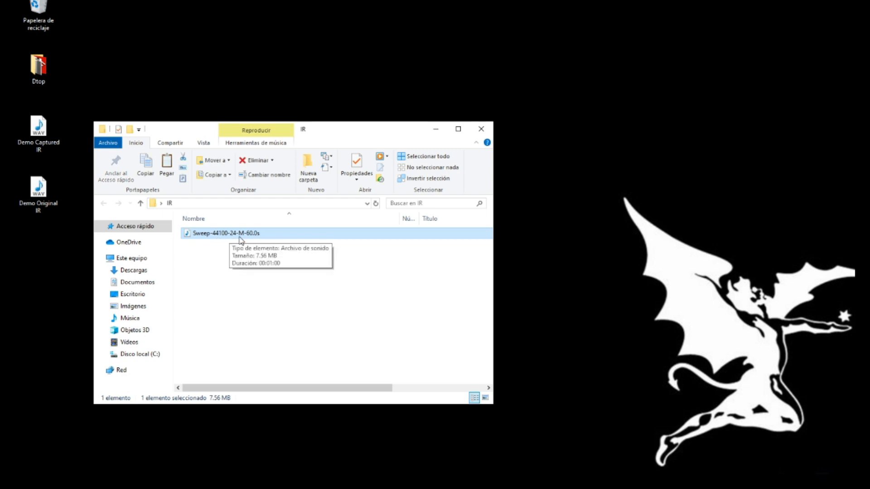
pyautogui.moveTo(220, 234); pyautogui.dragTo(416, 488)
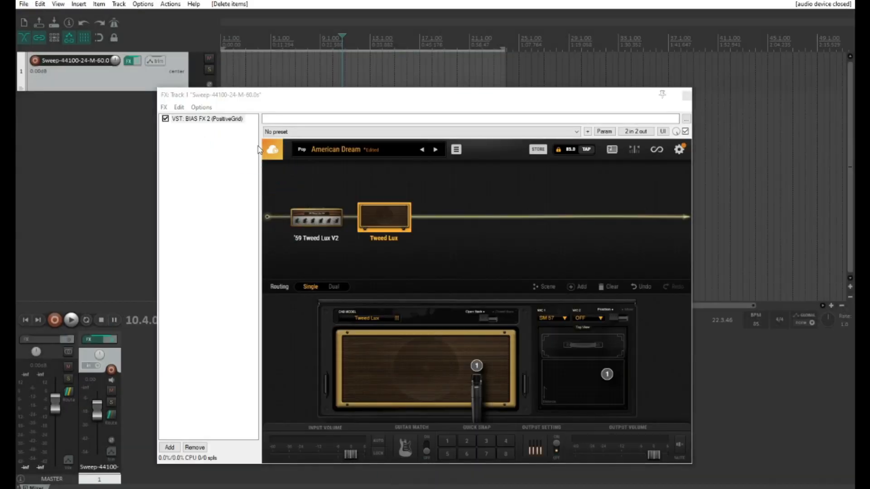
# - Import Sweep-44100-24-M-60.0s onto track 1 and bypass the '59 Tweed Lux V2 amp
pyautogui.moveTo(259, 149); pyautogui.dragTo(213, 73)
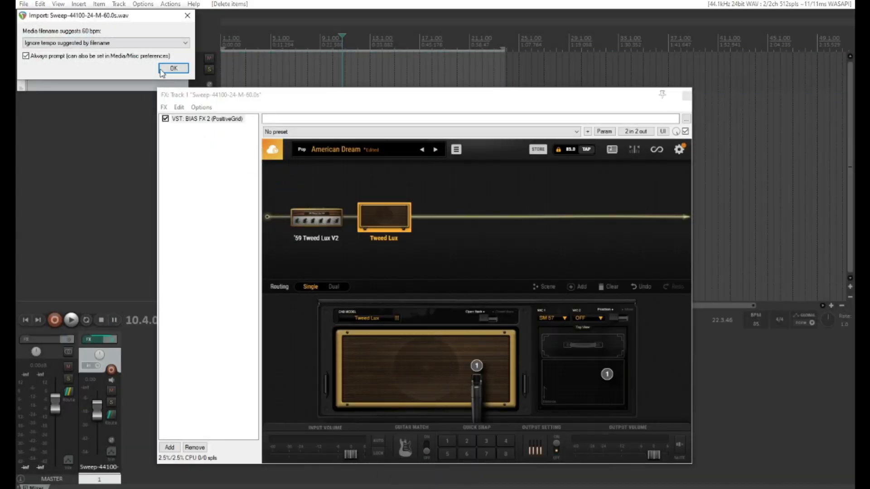
pyautogui.click(163, 71)
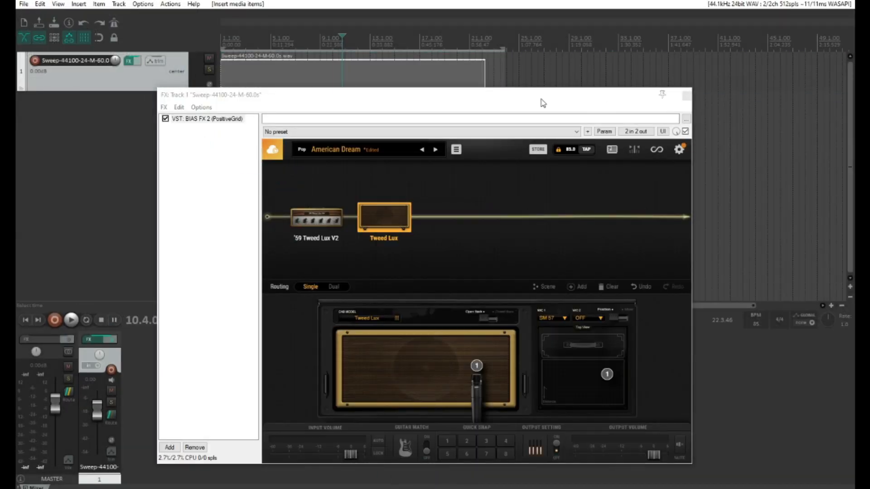
pyautogui.moveTo(335, 92); pyautogui.dragTo(368, 124)
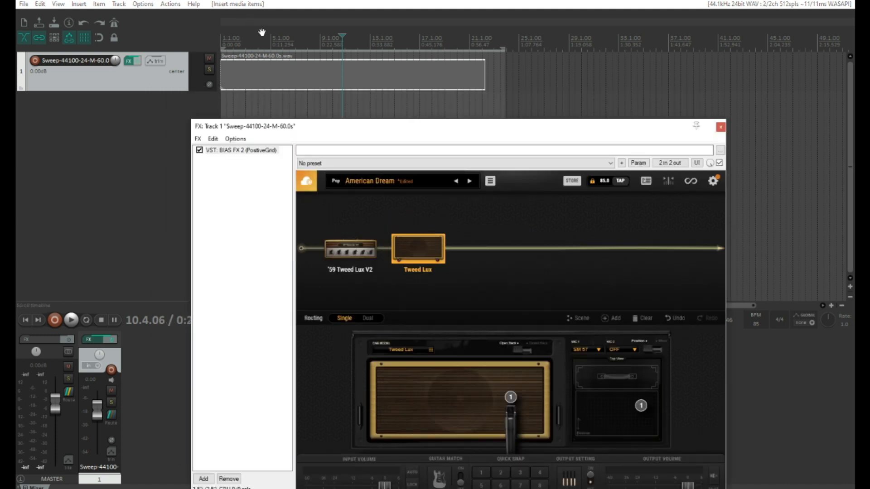
pyautogui.click(245, 38)
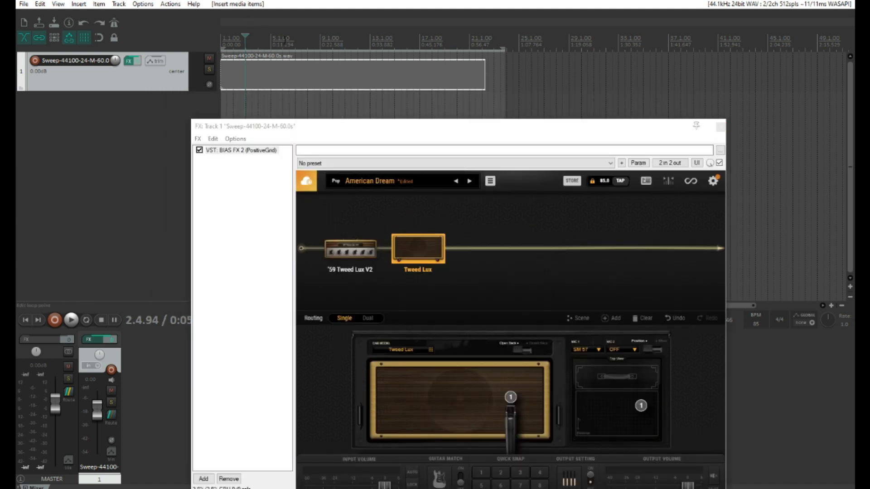
pyautogui.moveTo(349, 130); pyautogui.dragTo(317, 77)
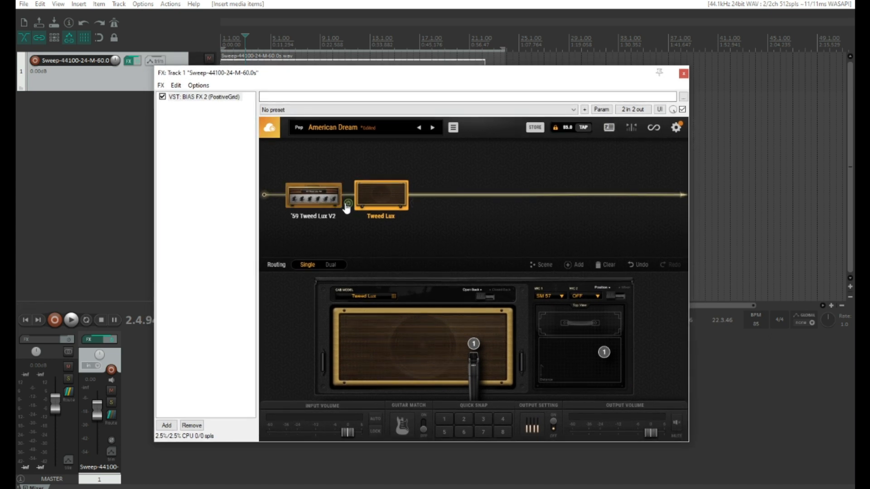
pyautogui.click(347, 204)
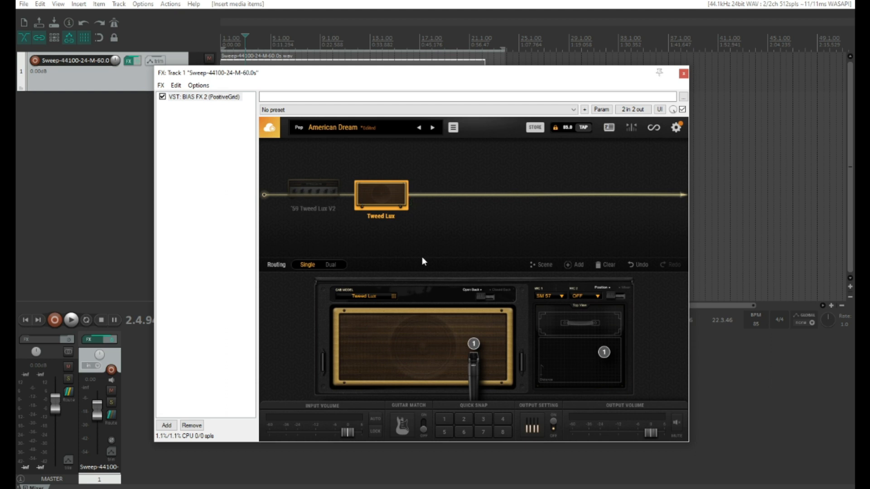
pyautogui.moveTo(369, 187)
# - Move the BIAS FX 2 window aside to check the sweep item's end, then close it
pyautogui.moveTo(267, 77); pyautogui.dragTo(255, 132)
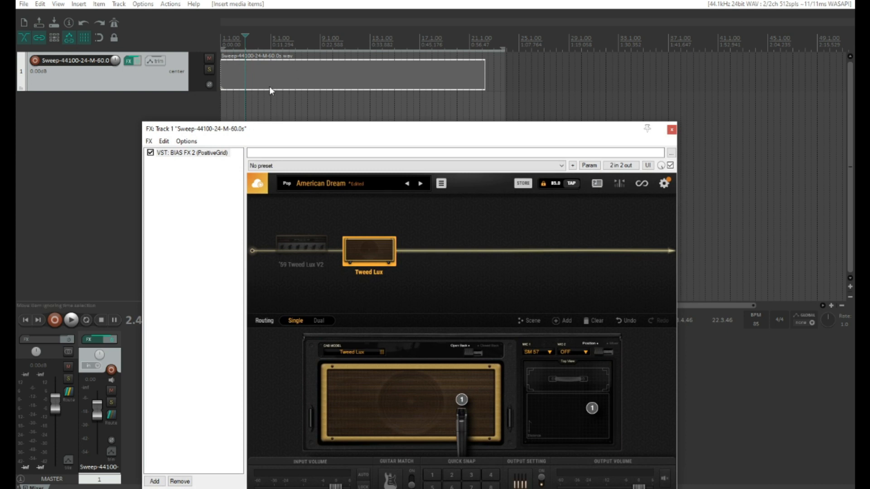
pyautogui.moveTo(293, 132); pyautogui.dragTo(284, 67)
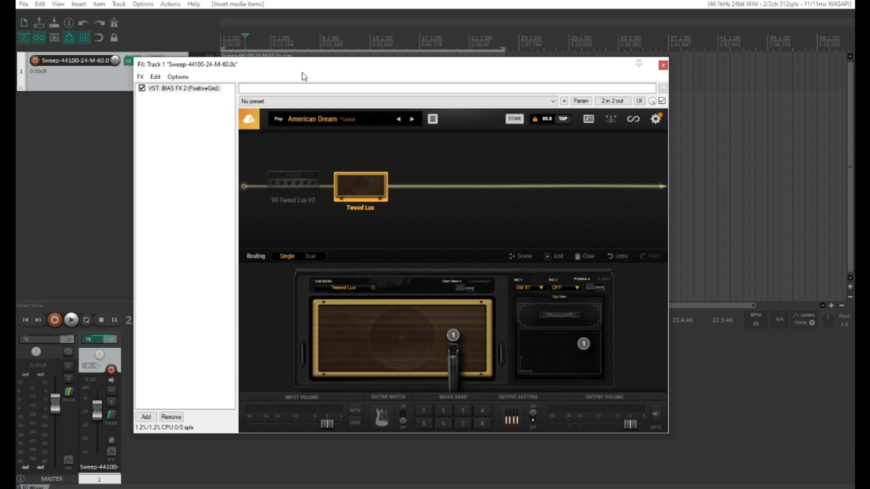
pyautogui.moveTo(371, 197)
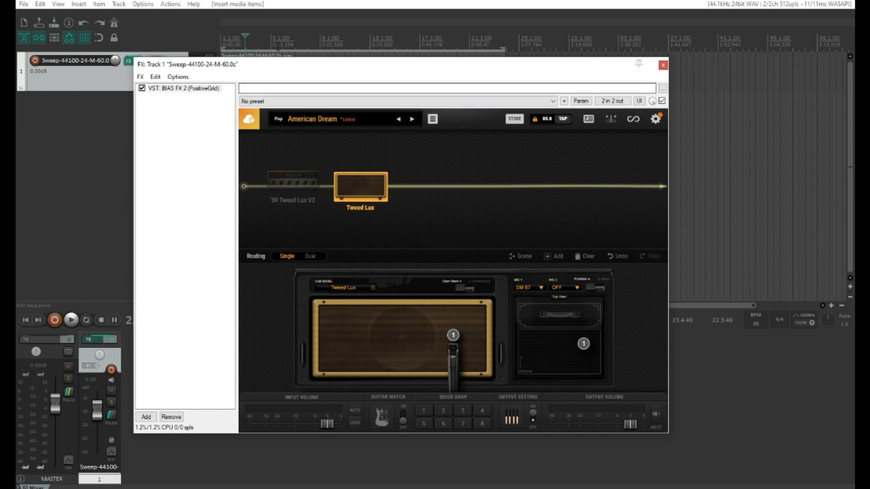
pyautogui.moveTo(264, 67); pyautogui.dragTo(332, 199)
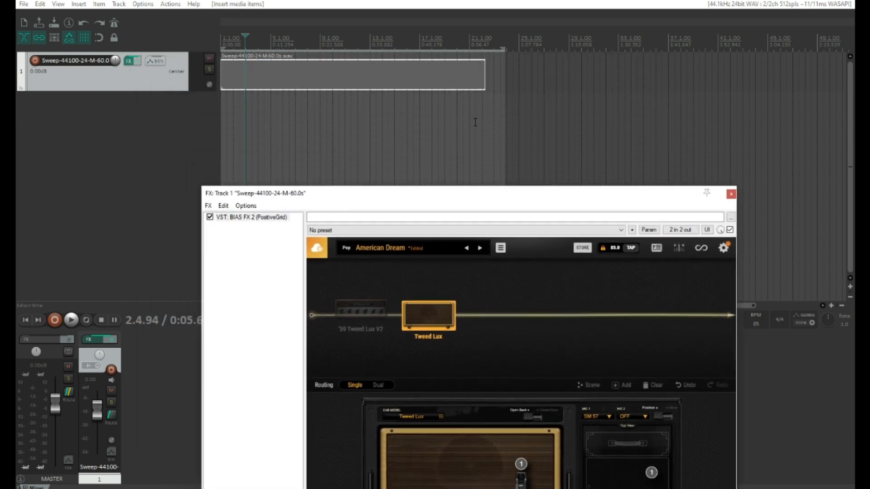
pyautogui.click(483, 48)
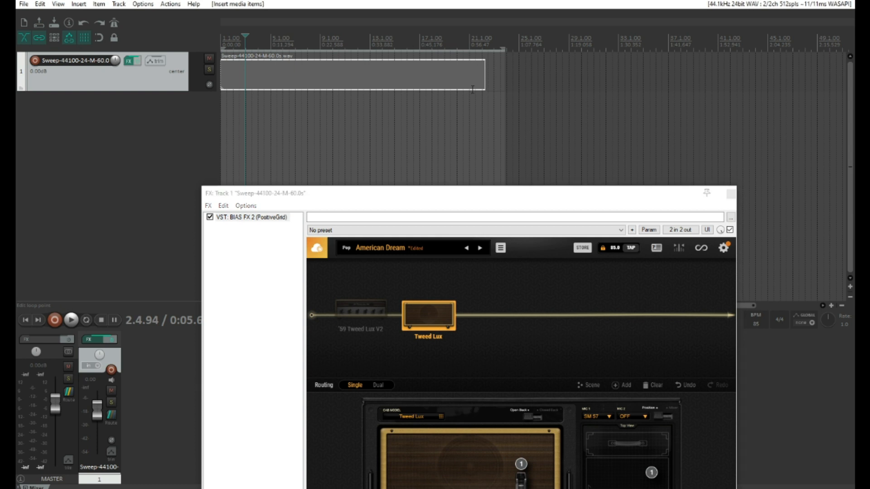
pyautogui.scroll(8, 514, 61)
pyautogui.scroll(-3, 505, 77)
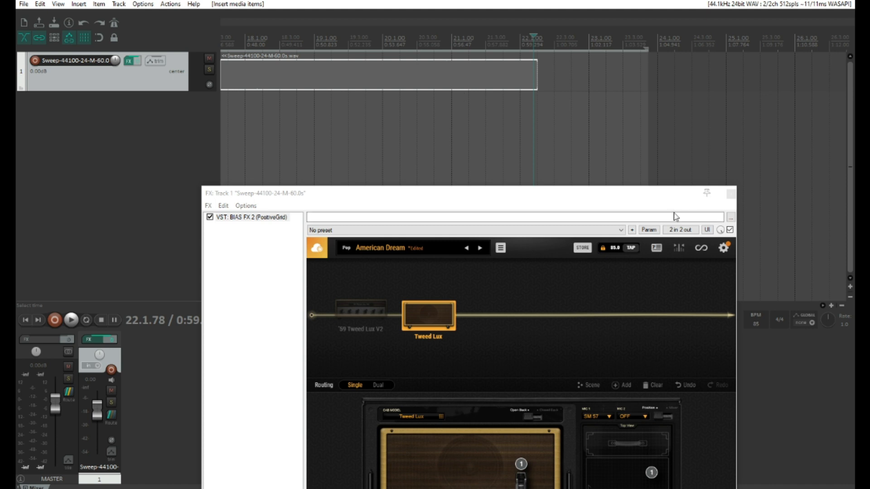
pyautogui.click(730, 194)
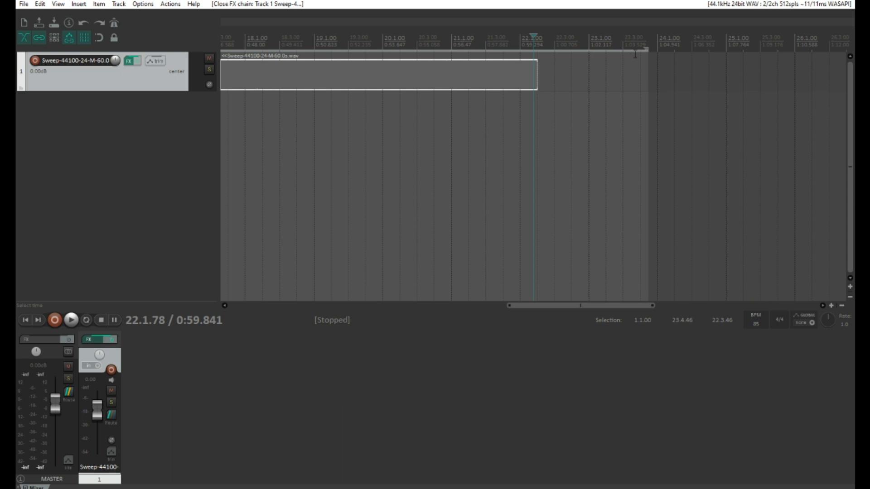
pyautogui.scroll(-4, 331, 77)
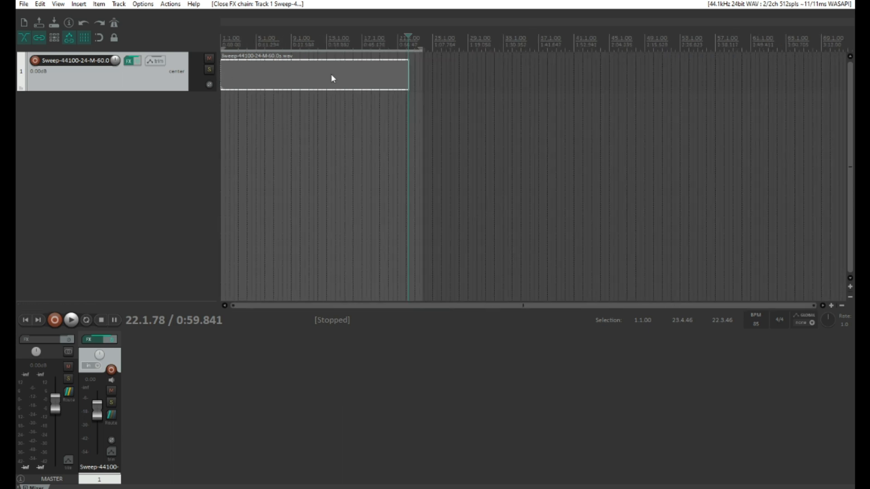
# - Render the master mix over the time selection to IR Sweep.wav in the IR folder
pyautogui.hotkey('ctrl', 'alt', 'r')
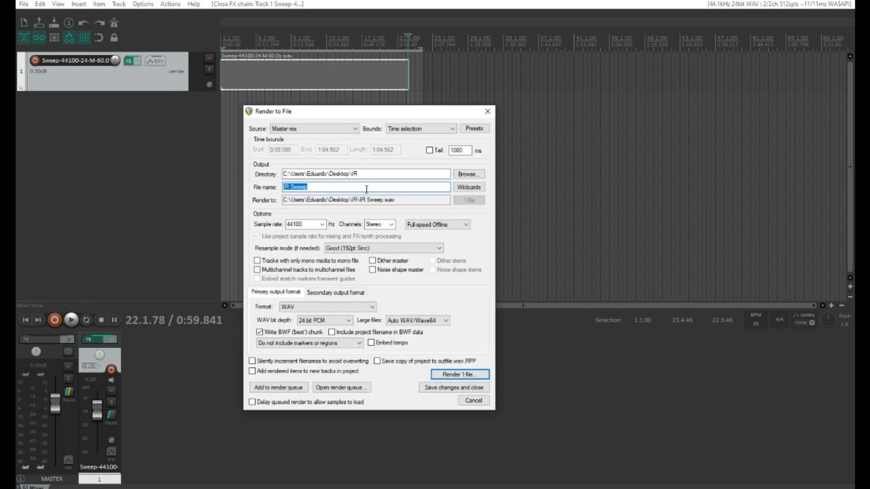
pyautogui.click(408, 128)
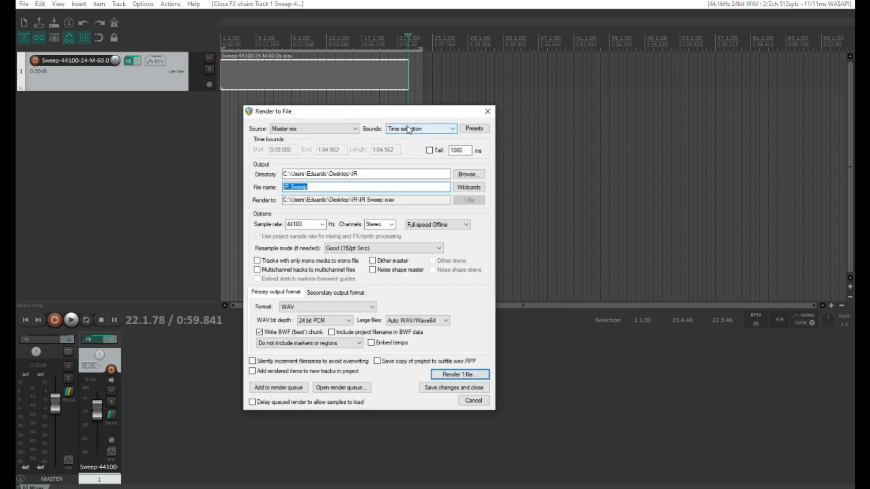
pyautogui.click(405, 151)
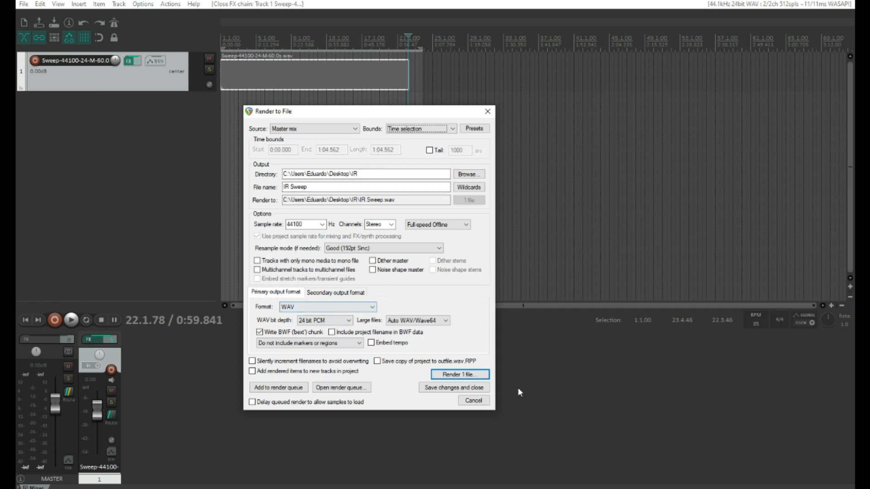
pyautogui.click(473, 377)
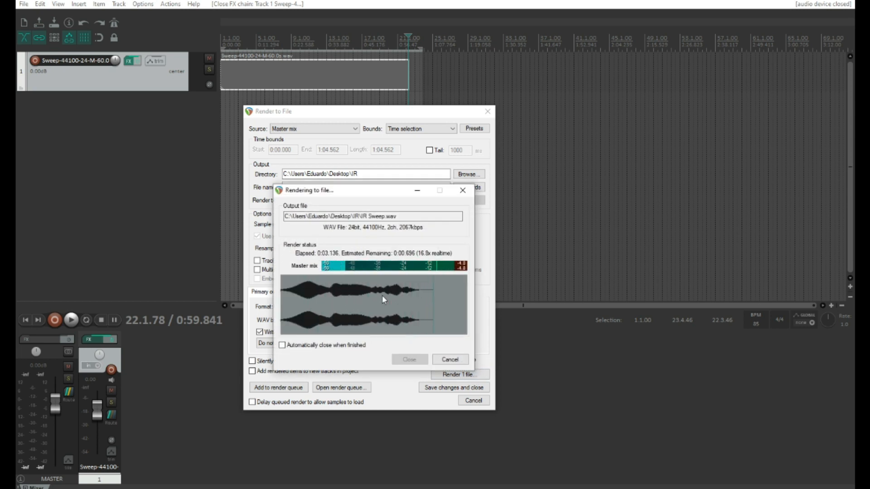
# - Check the 16.2 MB IR Sweep render in the IR folder and minimize Explorer
pyautogui.click(409, 358)
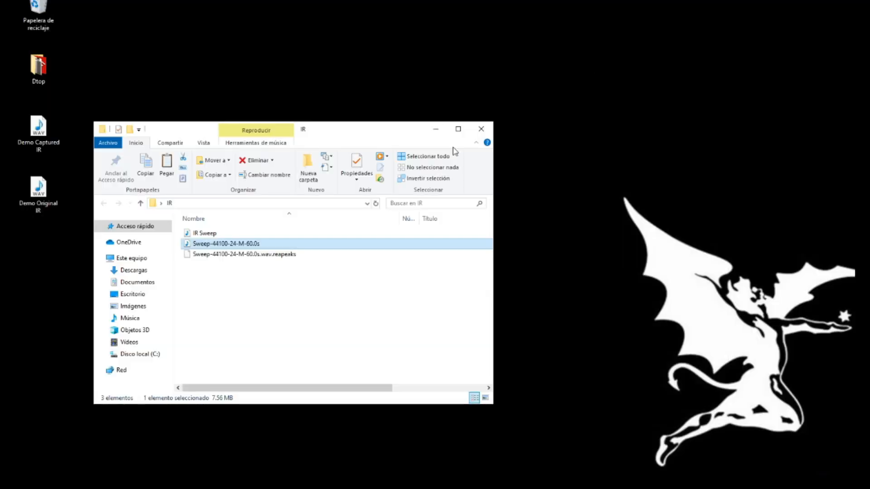
pyautogui.click(231, 234)
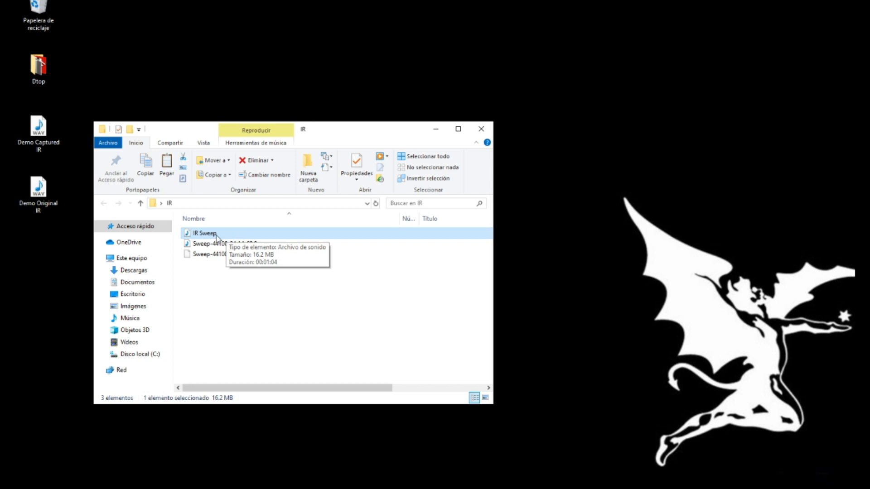
pyautogui.click(427, 131)
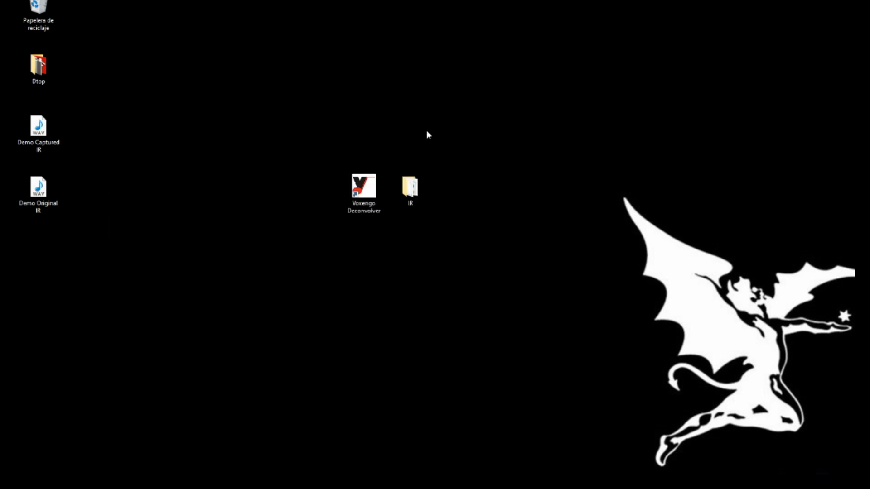
# - In Deconvolver, set Sweep-44100-24-M-60.0s as test tone and add IR Sweep for processing
pyautogui.doubleClick(365, 186)
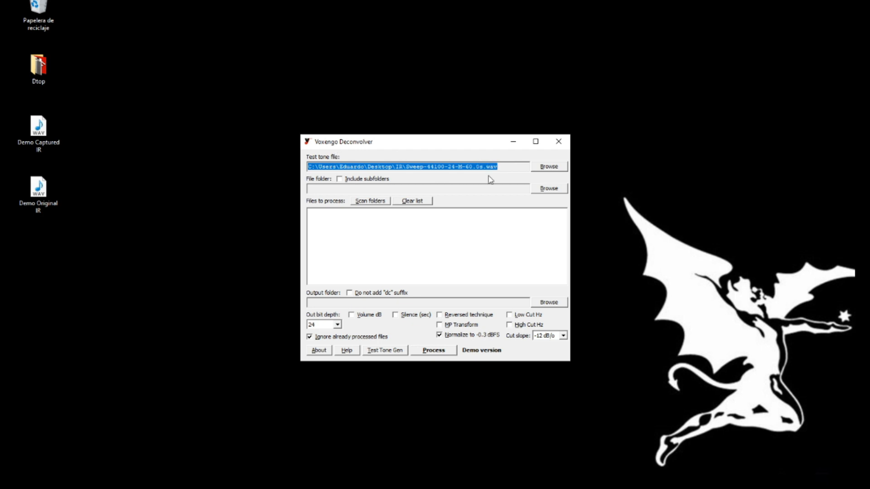
pyautogui.click(547, 171)
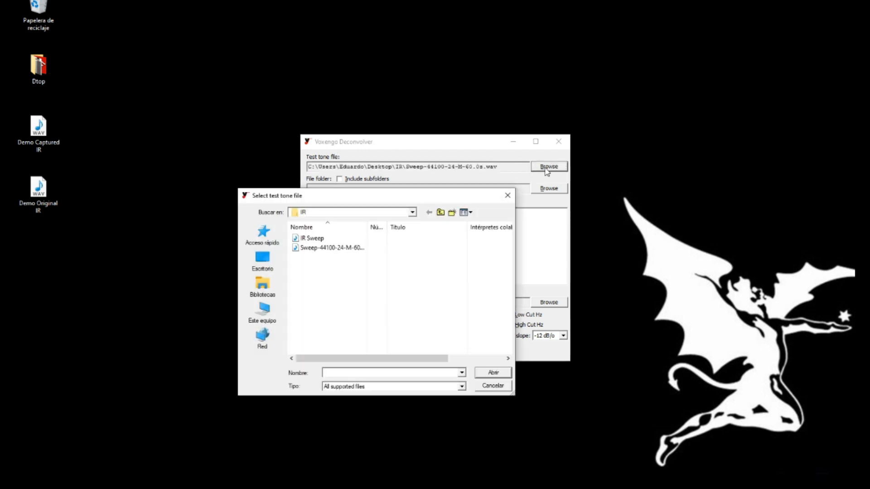
pyautogui.doubleClick(324, 247)
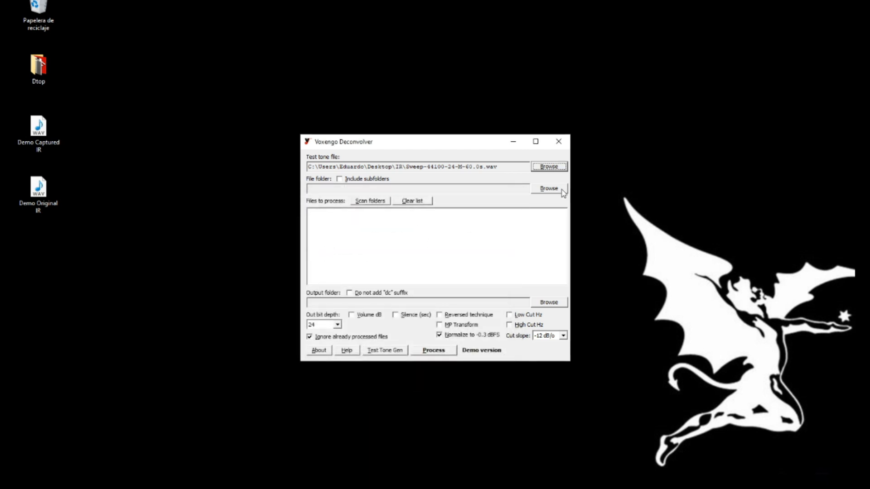
pyautogui.click(547, 189)
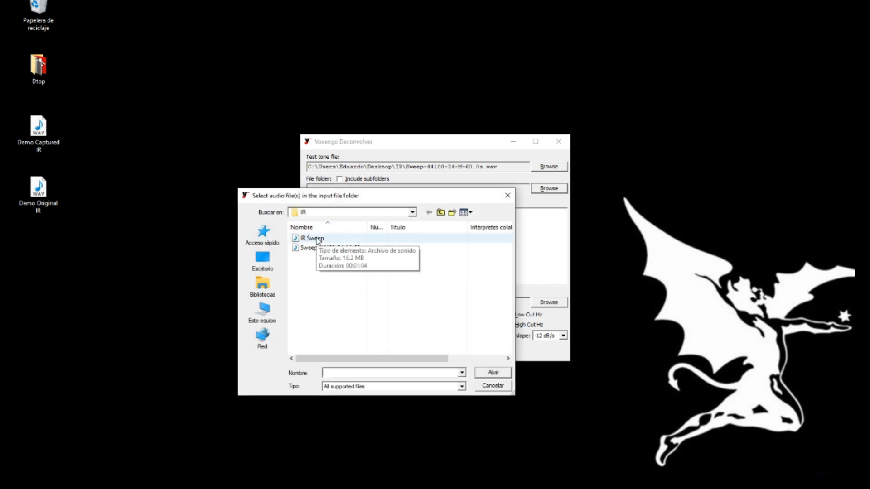
pyautogui.doubleClick(317, 239)
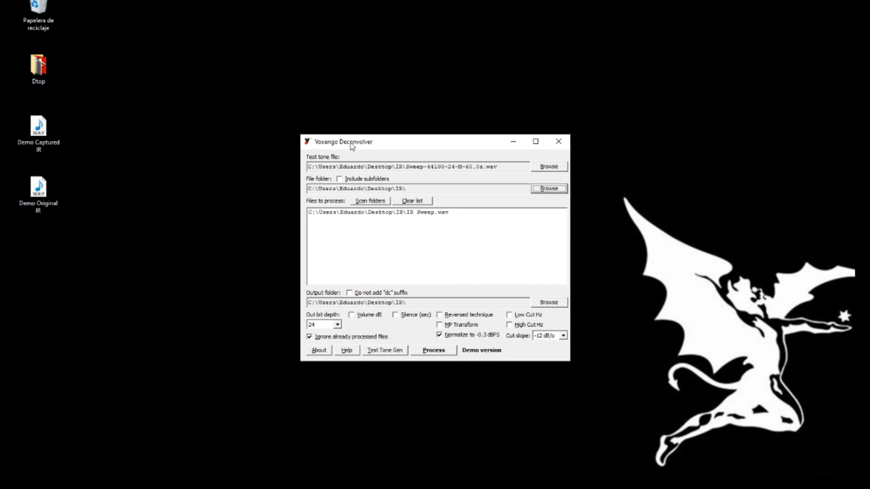
# - Deconvolve the IR Sweep recording into an impulse response and close Deconvolver
pyautogui.moveTo(352, 146); pyautogui.dragTo(356, 126)
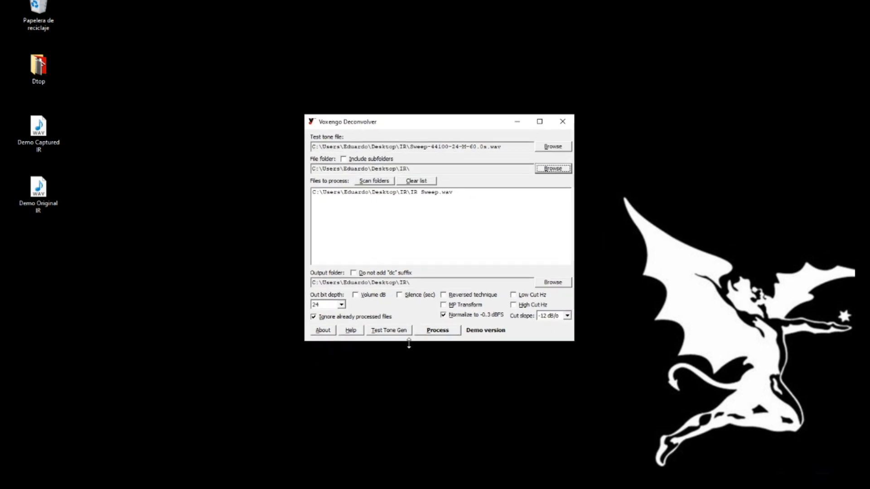
pyautogui.click(436, 330)
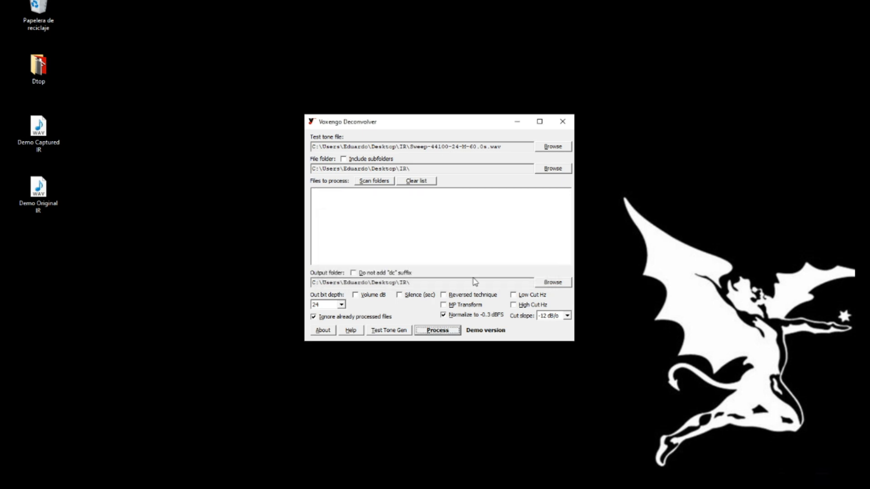
pyautogui.click(517, 121)
# - Open the IR folder and select IR Sweep_dc to confirm its 1.15 MB size
pyautogui.doubleClick(428, 176)
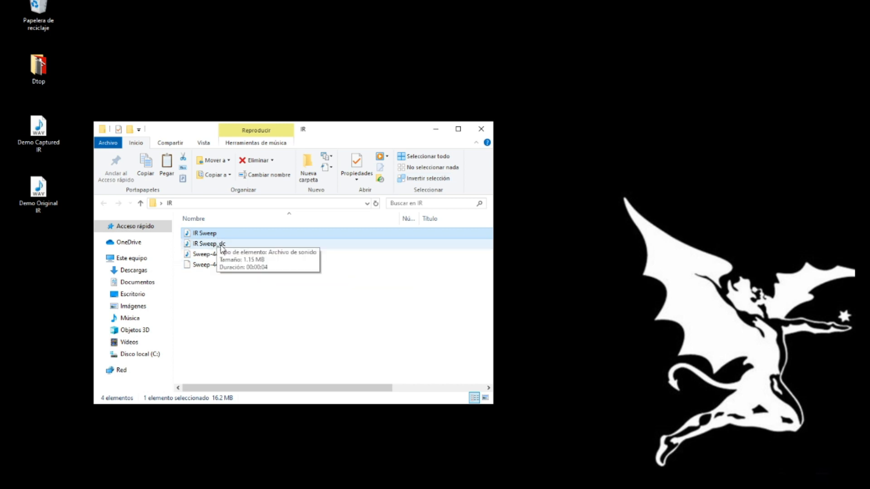
pyautogui.click(215, 245)
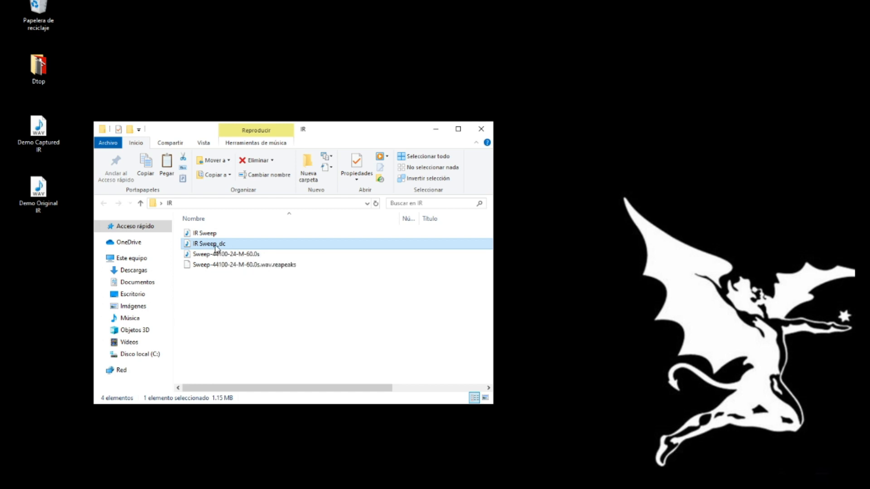
# - Return to REAPER, place the edit cursor near 0:19, and show track 1's BIAS FX 2 chain
pyautogui.moveTo(392, 488)
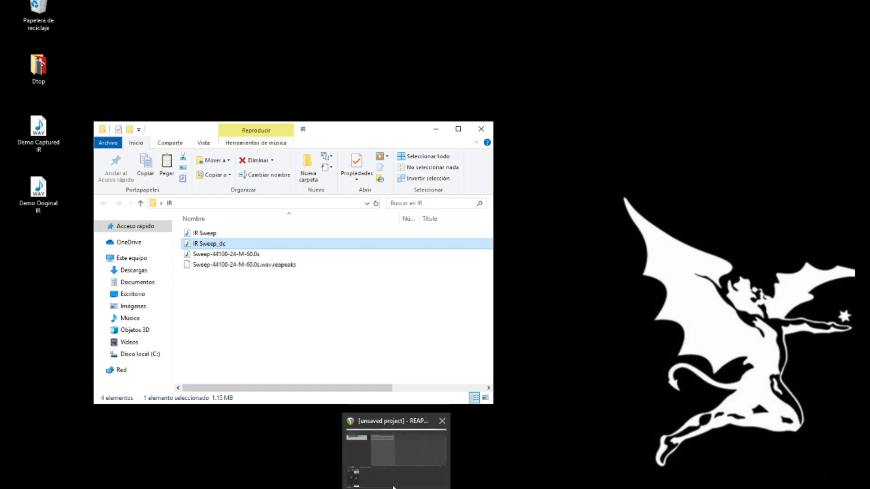
pyautogui.click(394, 453)
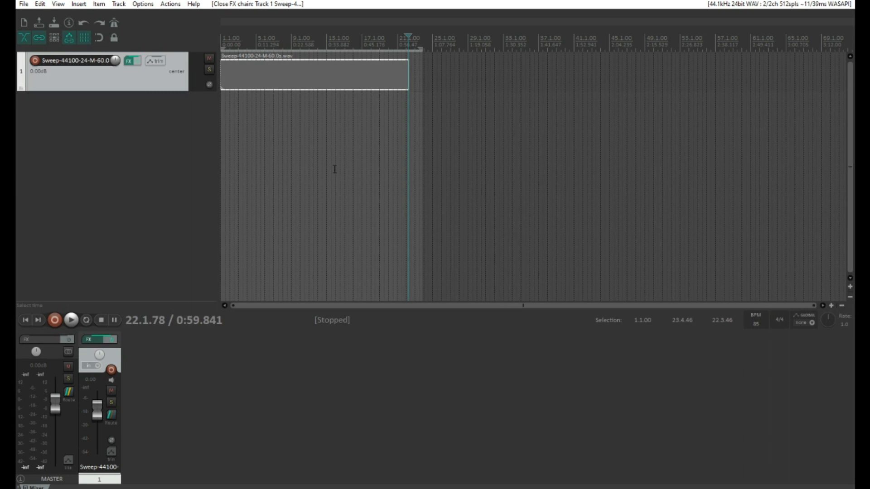
pyautogui.click(260, 40)
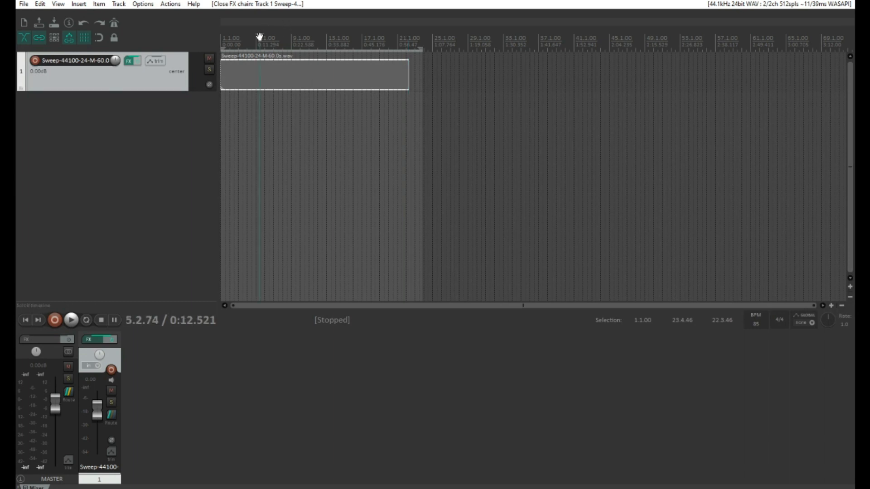
pyautogui.click(282, 41)
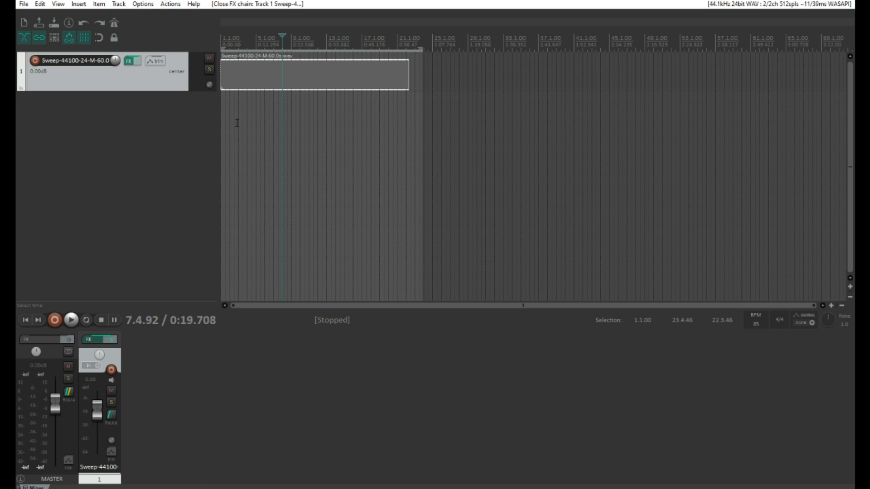
pyautogui.click(128, 61)
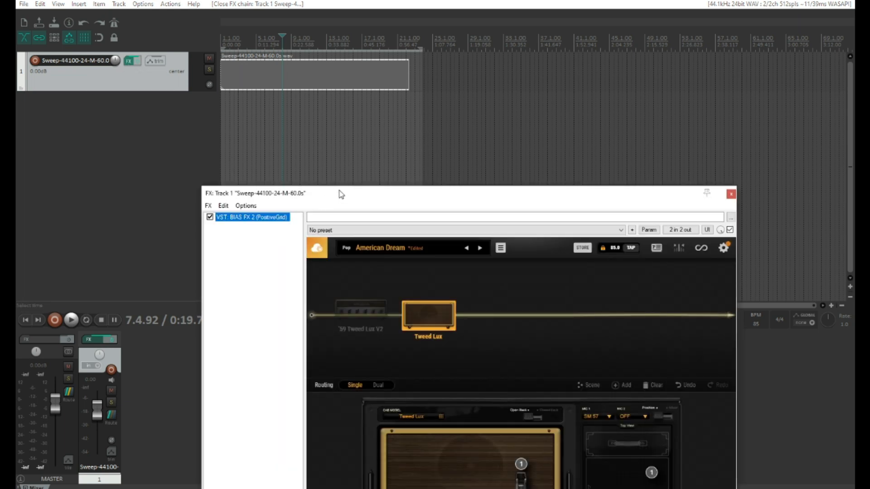
pyautogui.moveTo(341, 194); pyautogui.dragTo(264, 53)
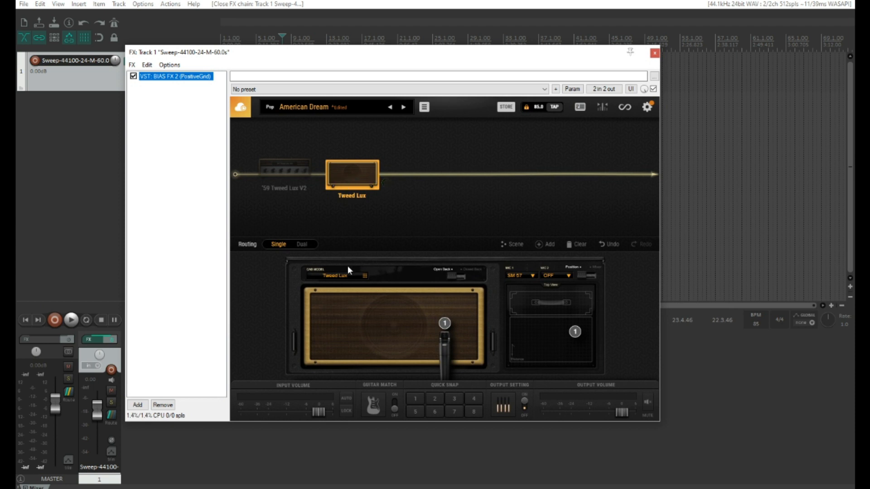
# - Import IR Sweep_dc into the IR Loader's user IR files and load it in the cab slot
pyautogui.click(338, 276)
pyautogui.scroll(-3, 259, 290)
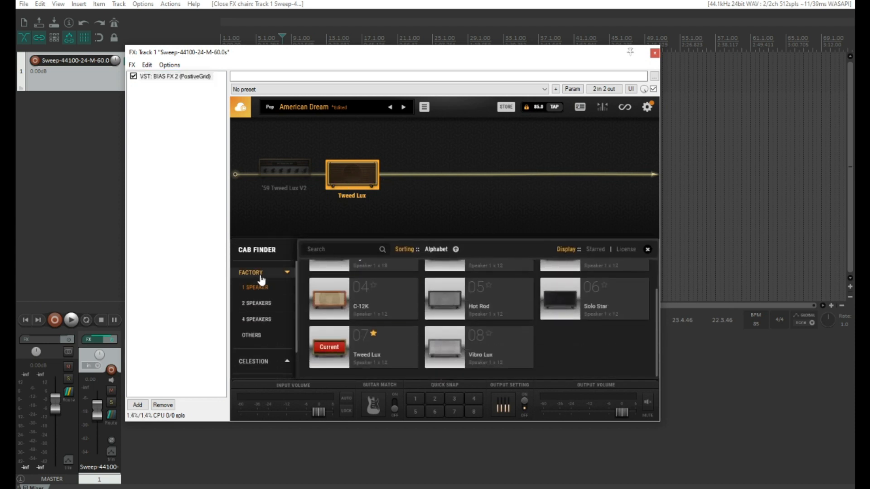
pyautogui.click(266, 358)
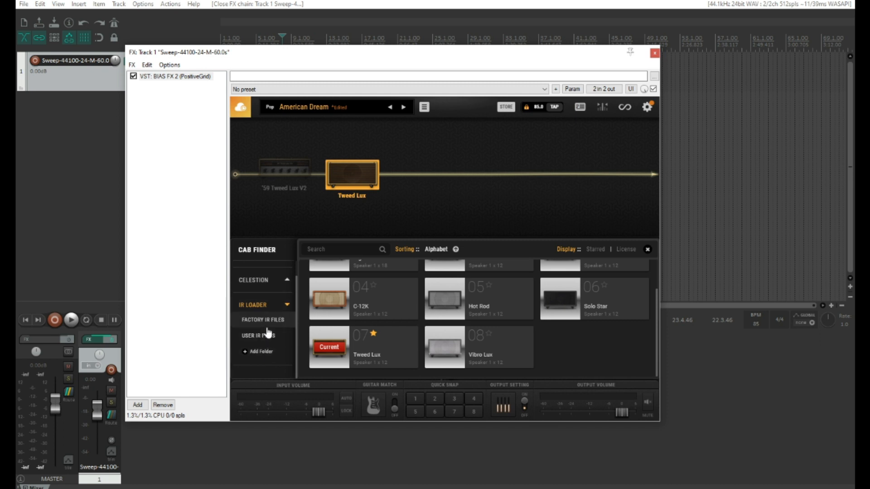
pyautogui.click(273, 337)
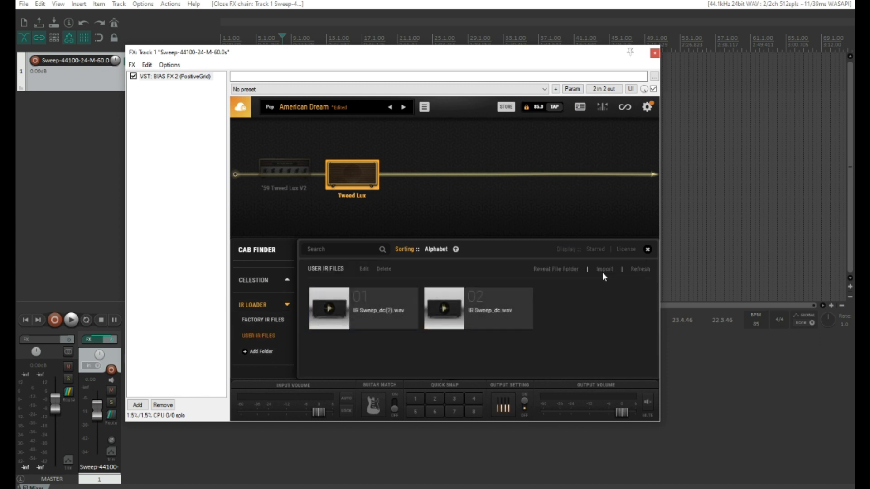
pyautogui.click(603, 271)
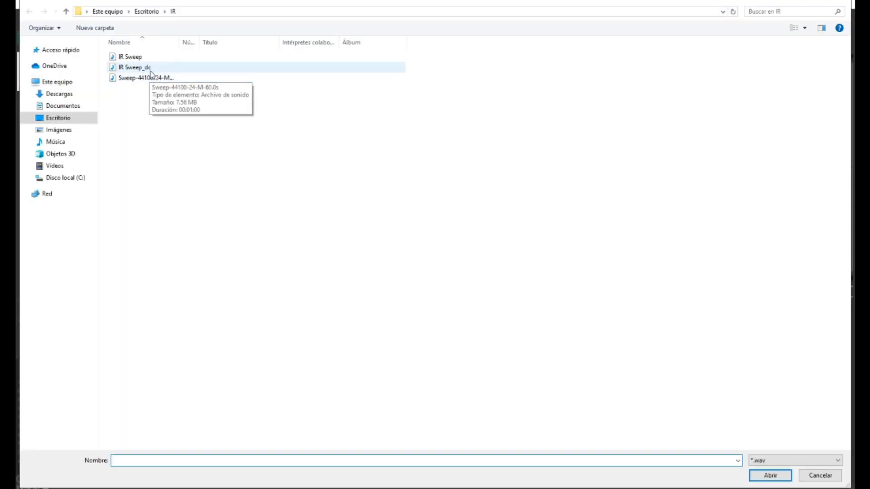
pyautogui.doubleClick(139, 67)
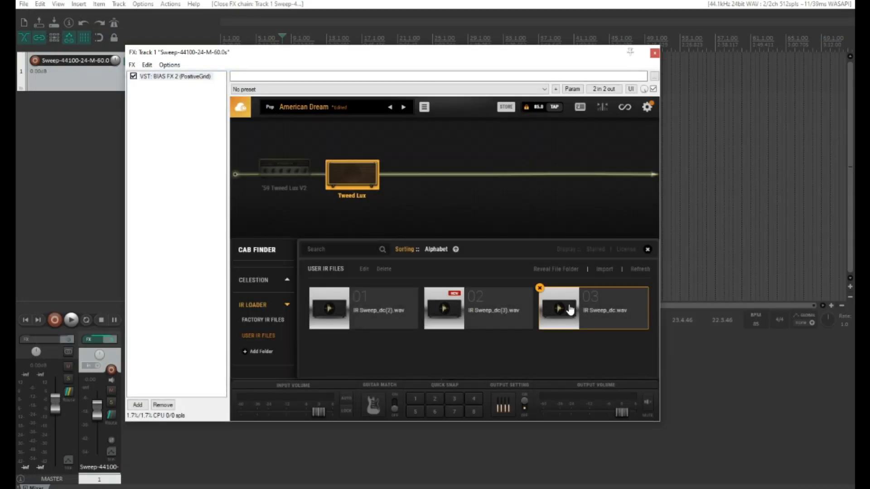
pyautogui.click(570, 310)
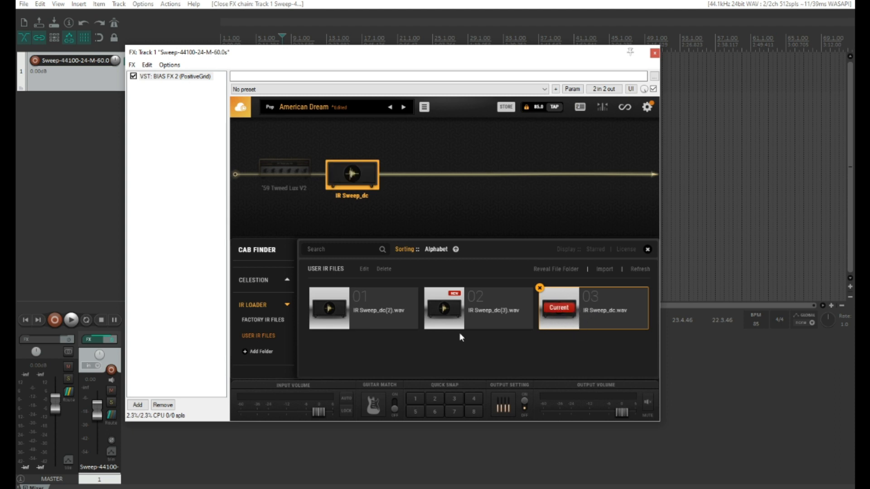
pyautogui.scroll(1, 269, 315)
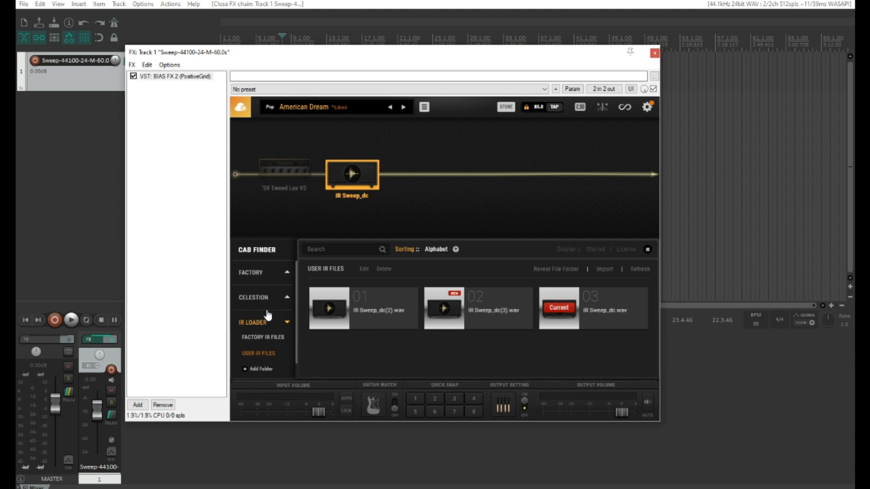
# - Reload the factory 1-speaker Tweed Lux cabinet into the cab slot
pyautogui.click(260, 272)
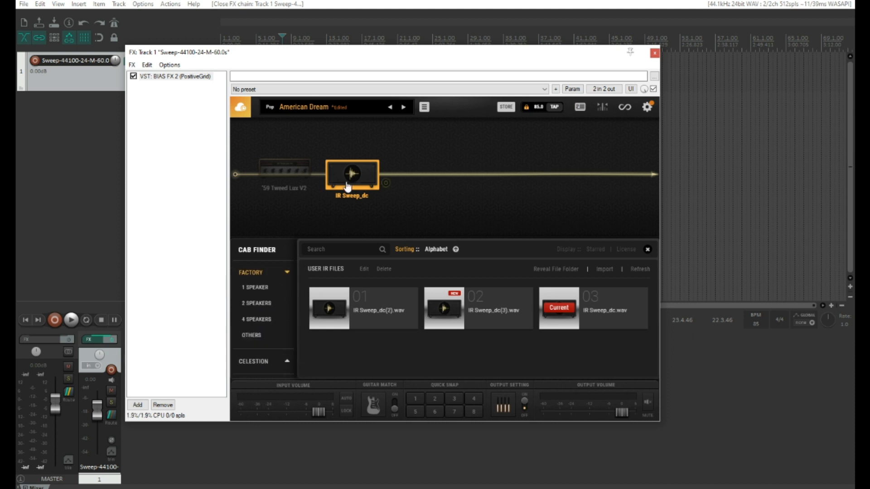
pyautogui.click(267, 290)
pyautogui.scroll(-2, 388, 335)
pyautogui.click(394, 351)
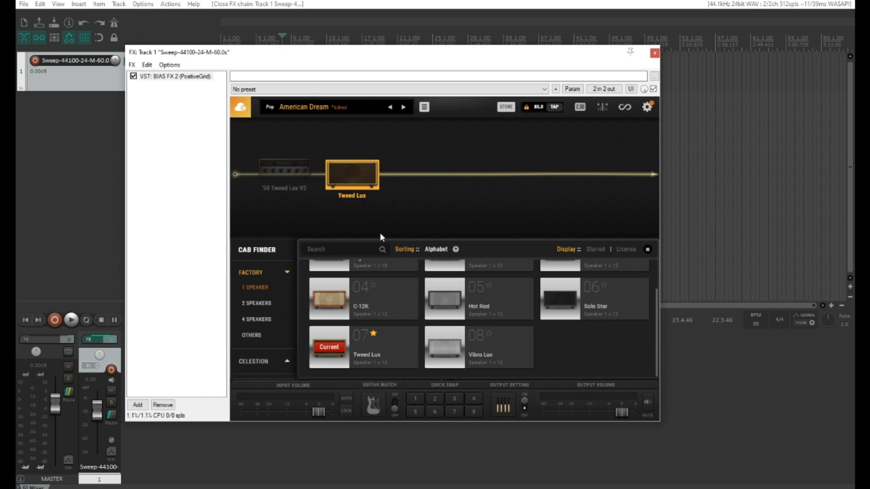
# - Show the USER IR FILES category in the cab finder again
pyautogui.scroll(1, 354, 264)
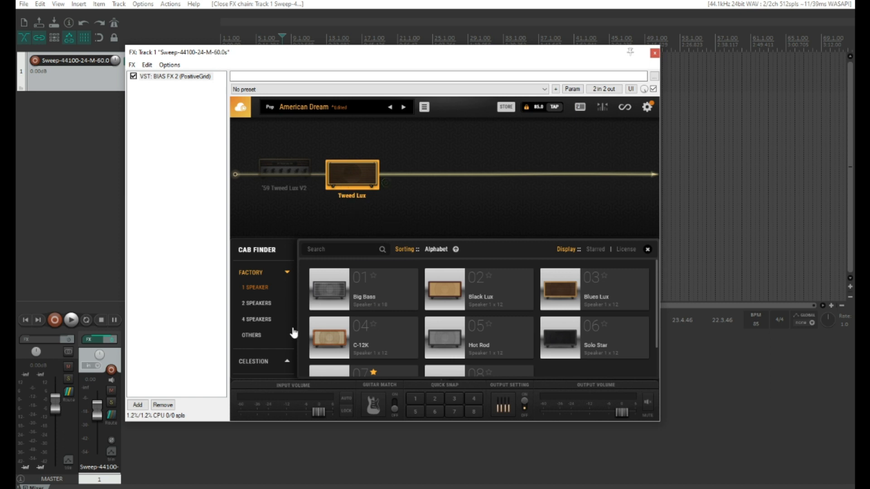
pyautogui.scroll(-1, 267, 349)
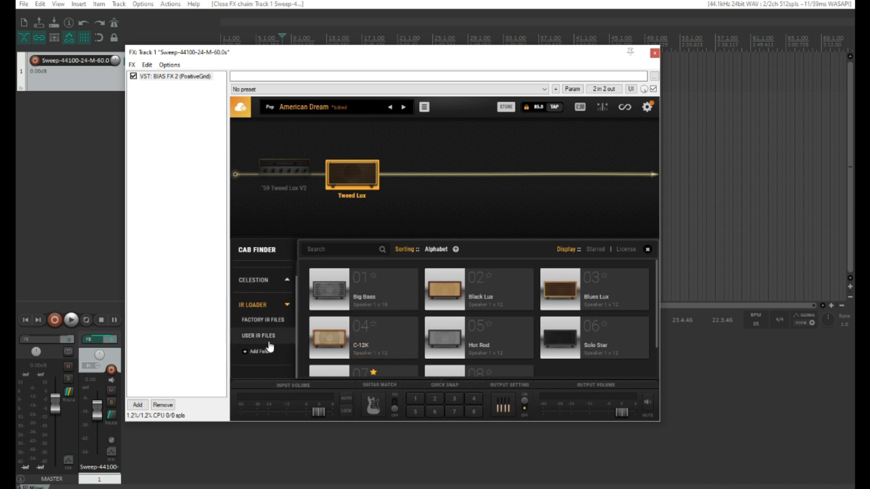
pyautogui.click(267, 338)
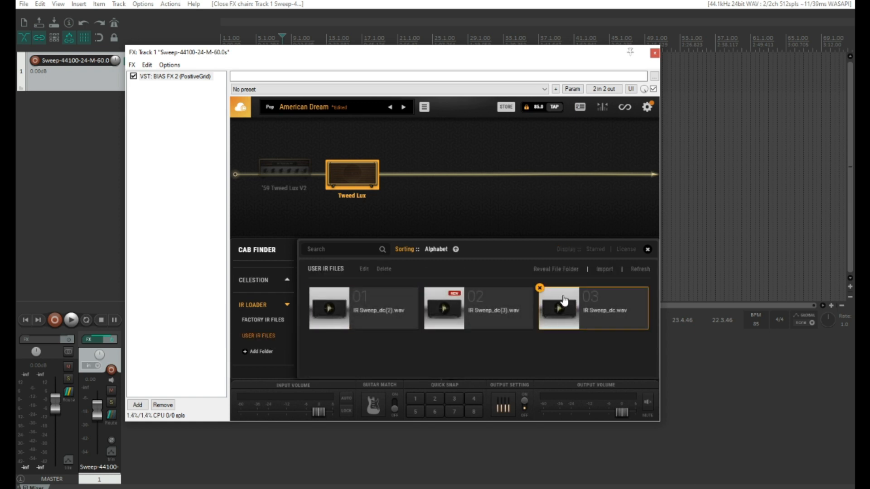